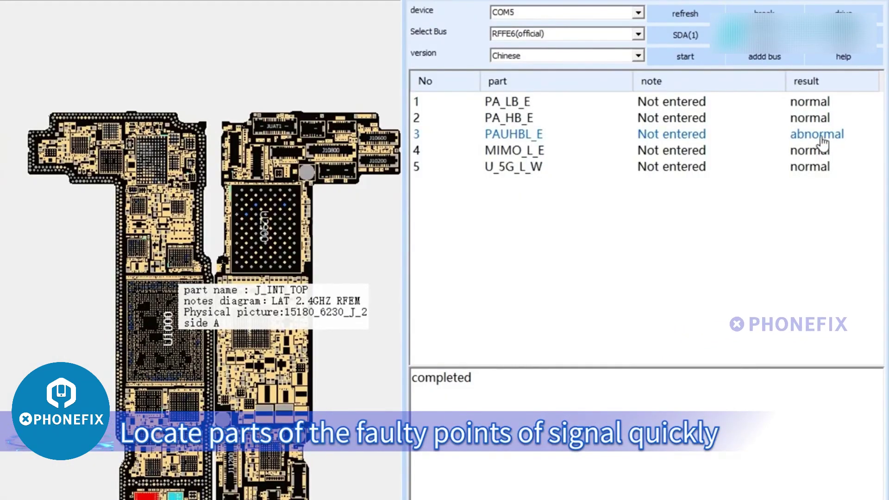
Select the abnormal PAUHBL_E row in the bus detection results to locate it on the board.
click(820, 138)
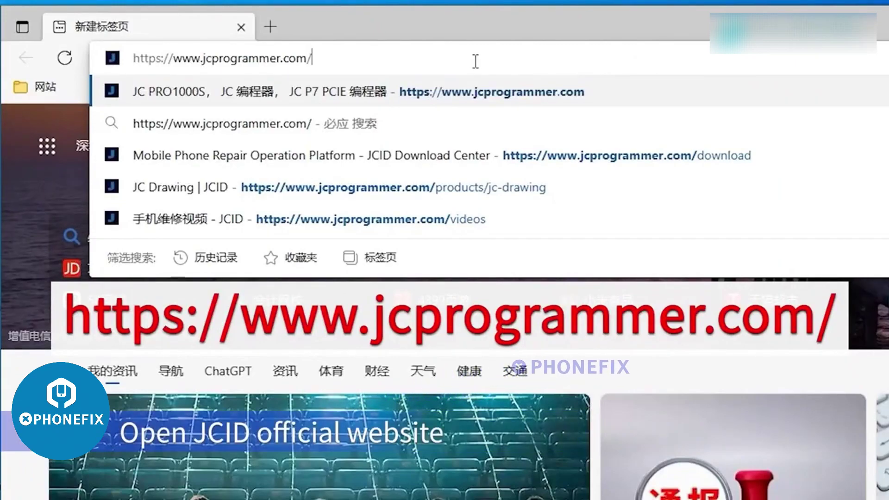
Load jcprogrammer.com and download the JC Drawing (including data) complete version from its Download page.
key(Return)
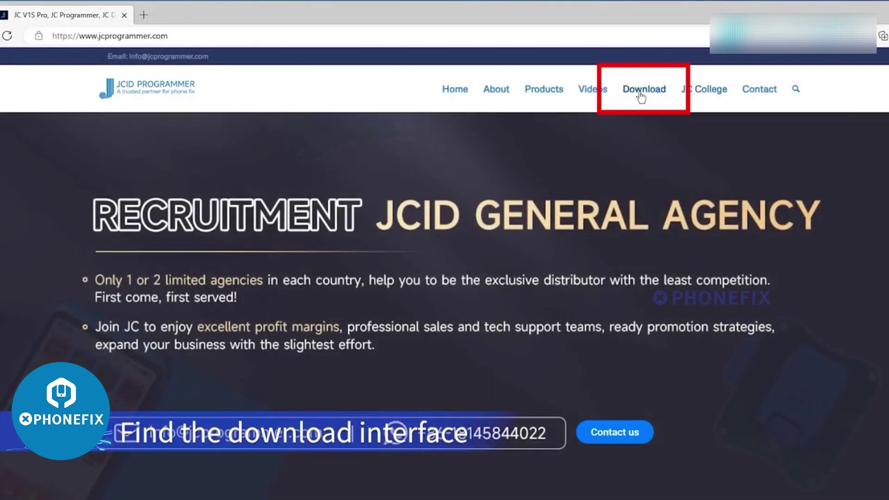
click(641, 92)
scroll(447, 261, down, 3)
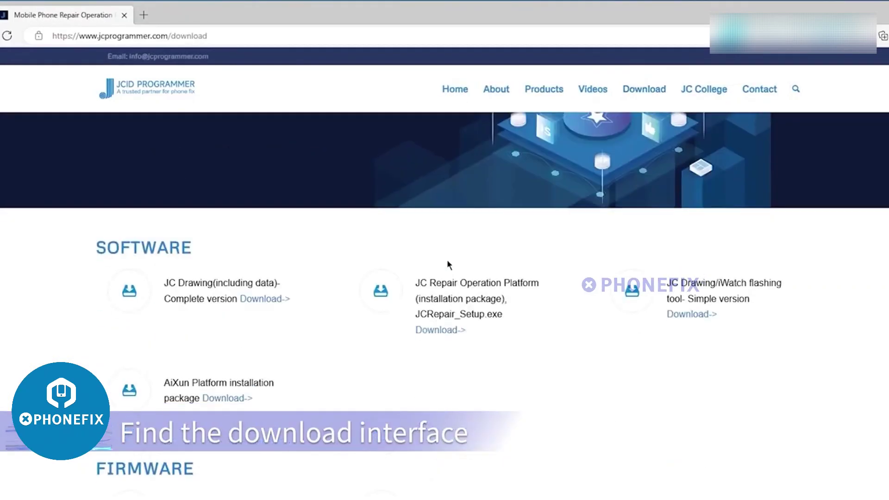
click(269, 300)
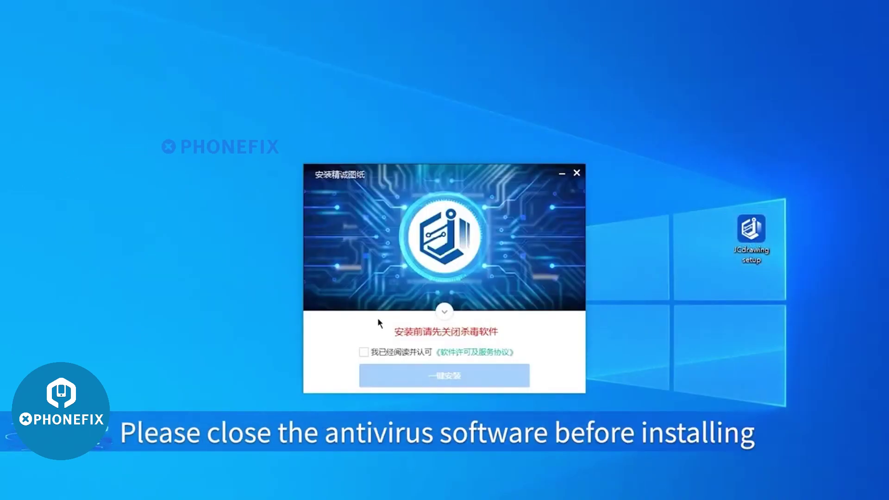
Accept the licence agreement, run the one-click install, and launch JC Drawing with 开始使用.
click(366, 352)
click(440, 376)
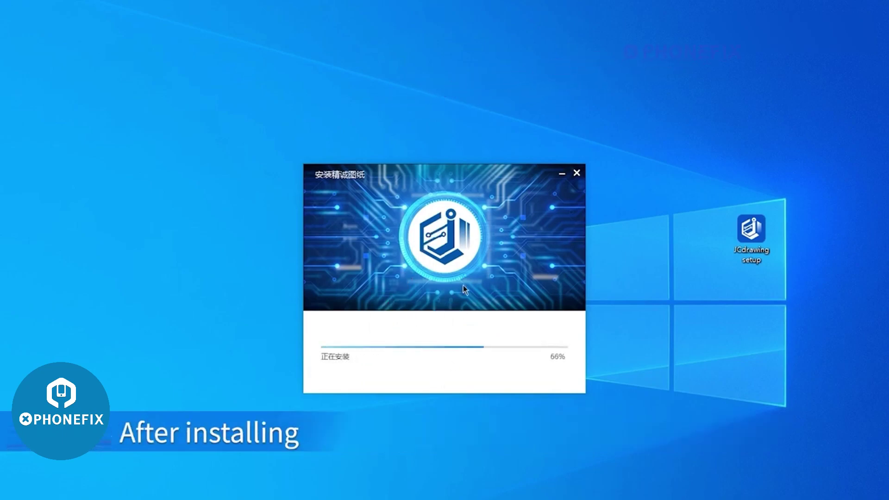
click(458, 353)
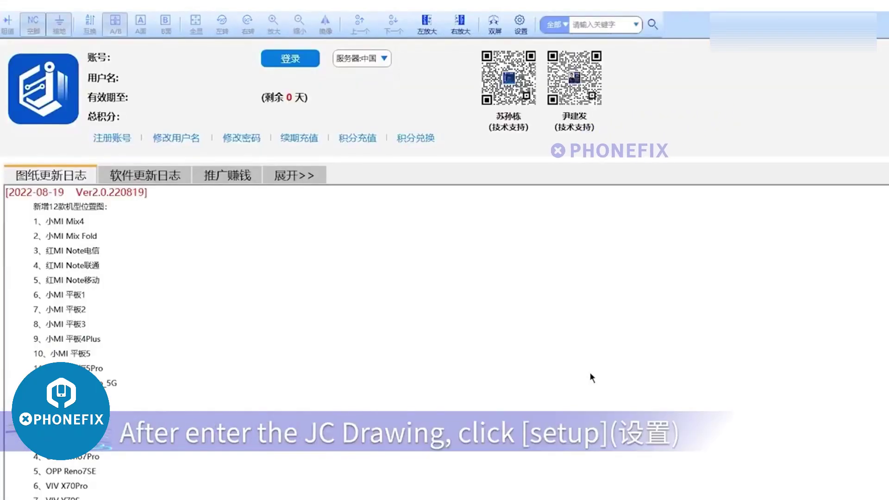
Change the interface language to English in 设置 and confirm with 确定.
click(516, 29)
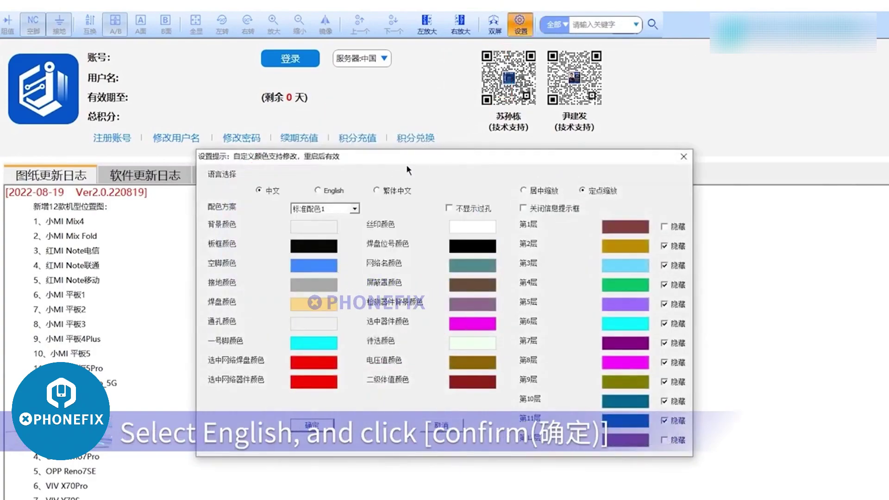
click(320, 191)
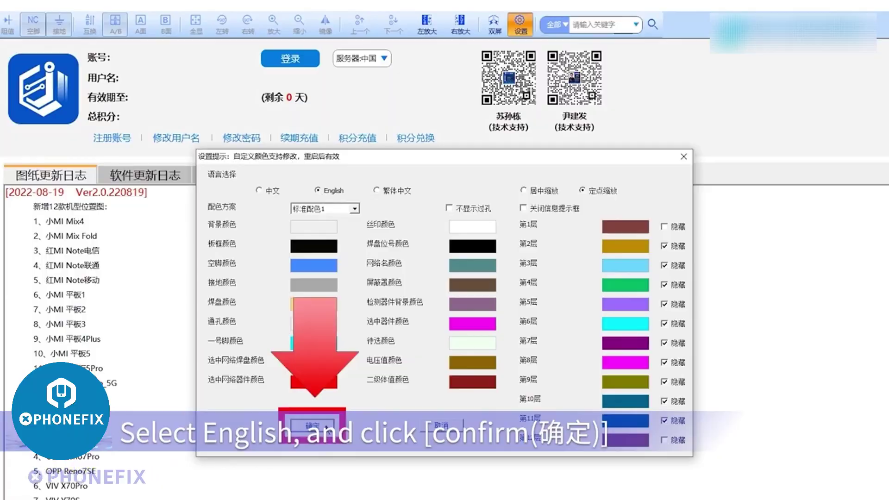
click(322, 425)
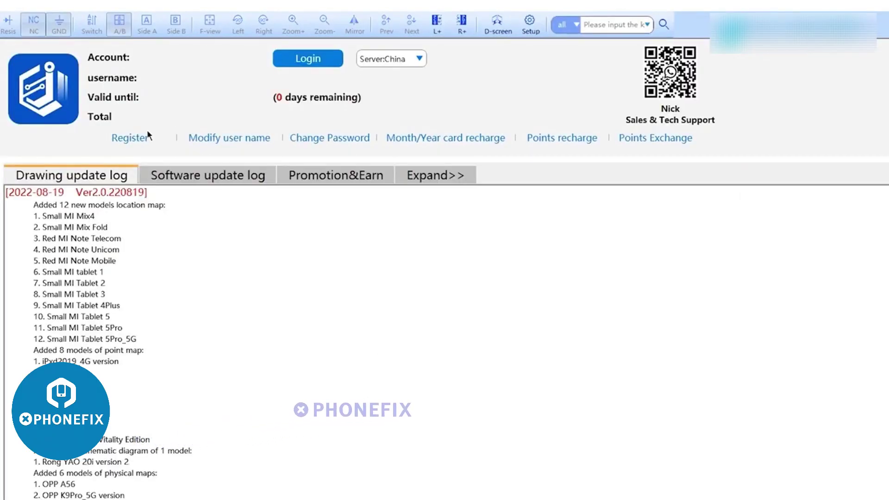
Register a new account with an e-mail address, e-mailed captcha and password, then acknowledge success.
click(140, 142)
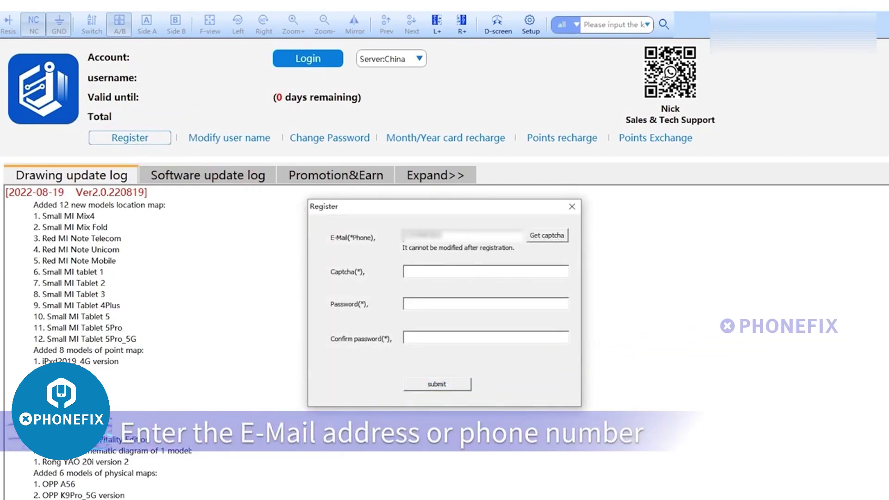
text(qq)
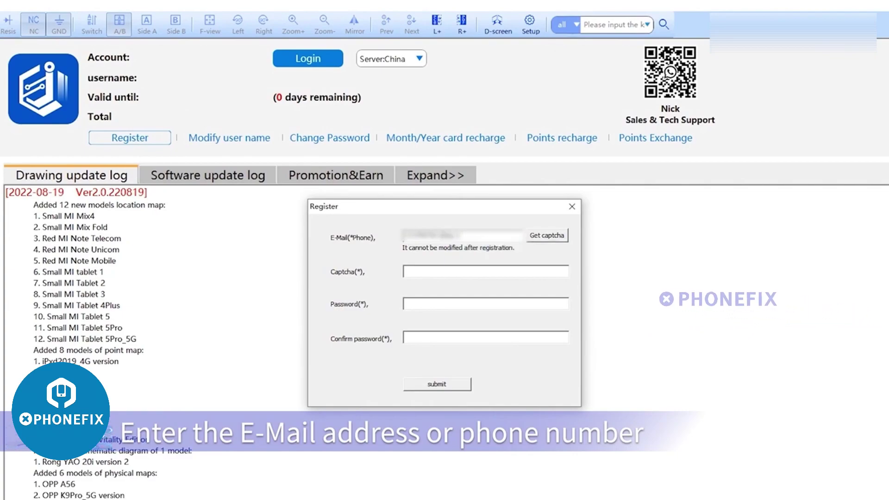
click(552, 235)
click(471, 336)
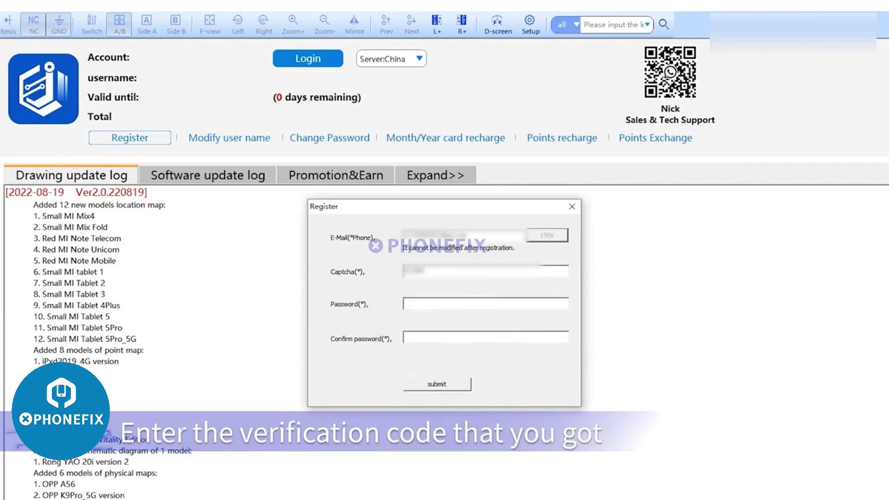
text(*****)
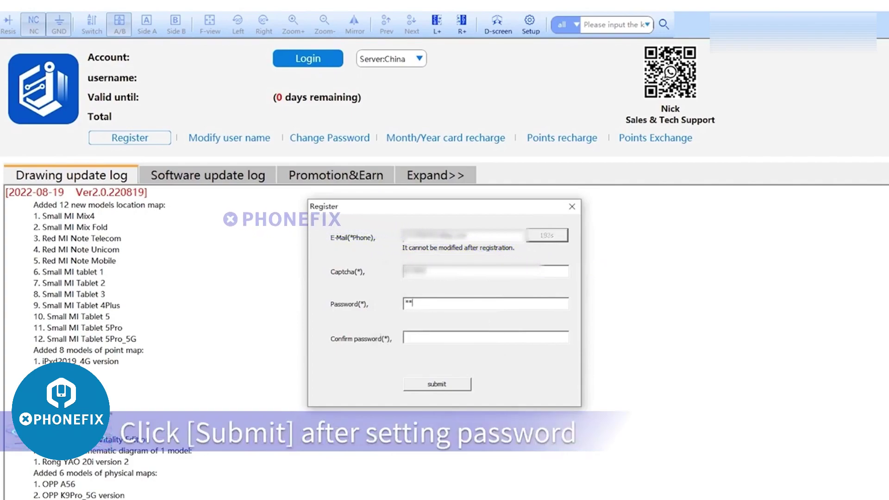
text(********)
click(437, 384)
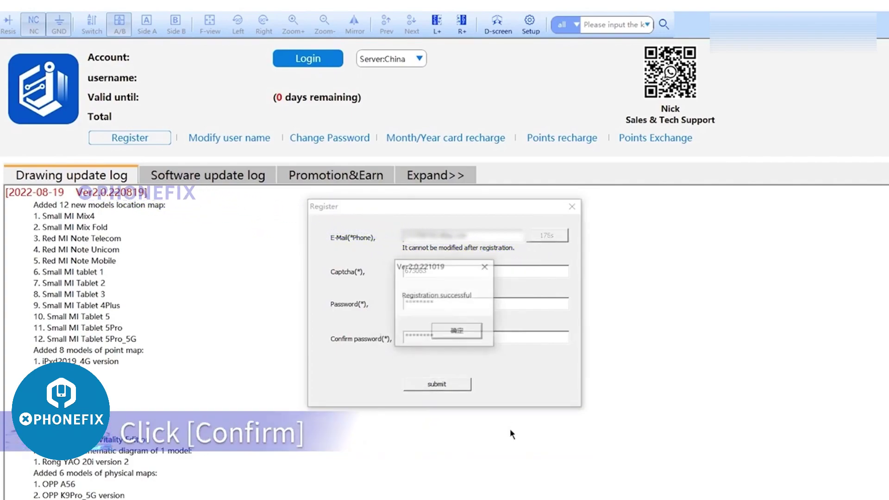
click(458, 333)
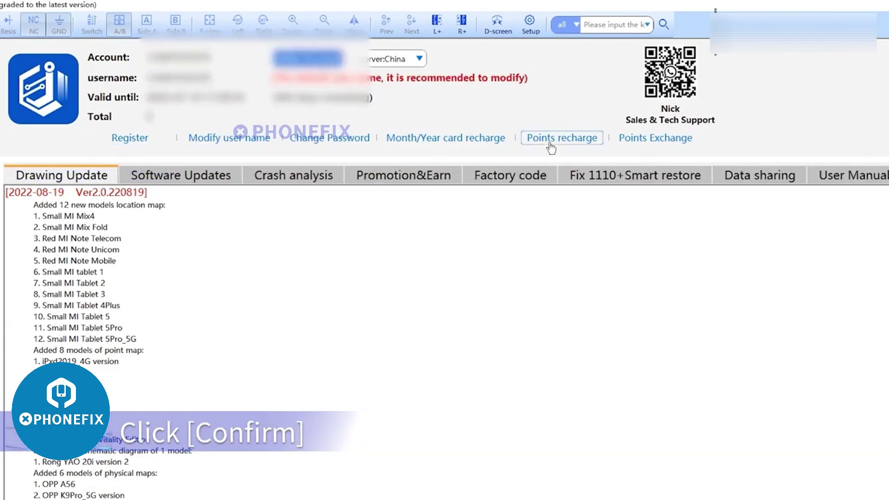
Choose QR Code payment and the Two-year plan (700.00 CNY) in Online renewal.
click(465, 138)
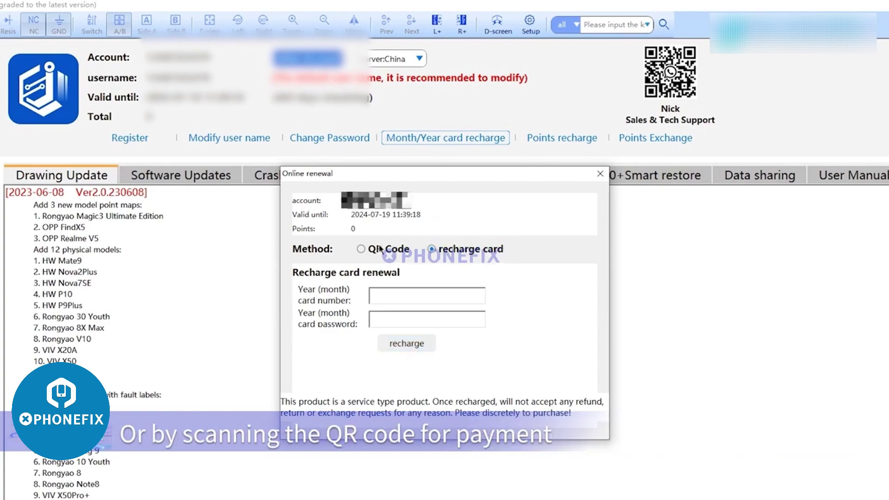
click(361, 249)
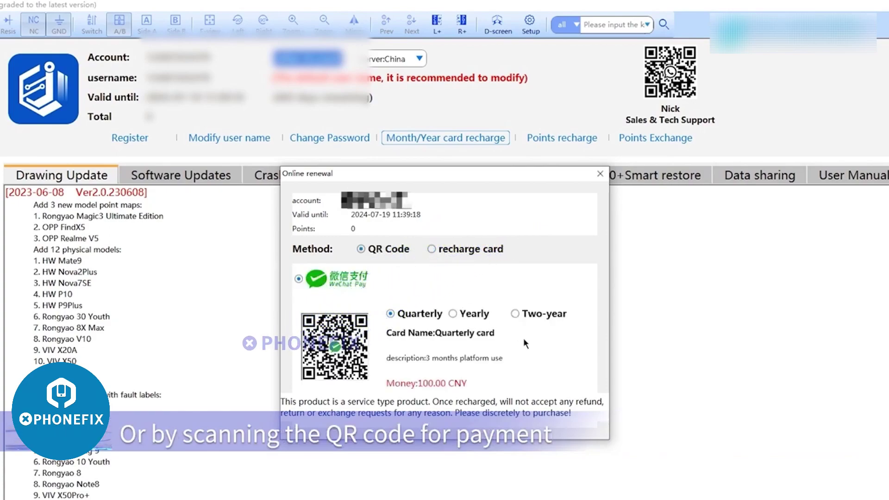
click(453, 314)
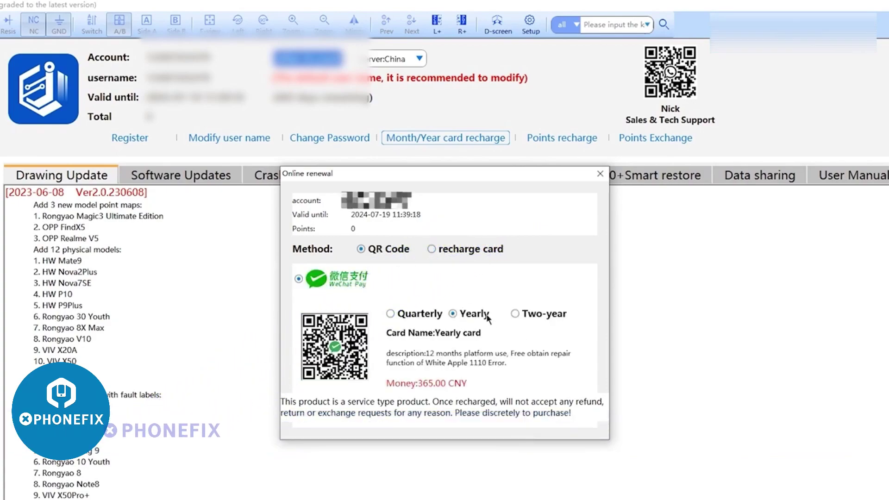
click(521, 314)
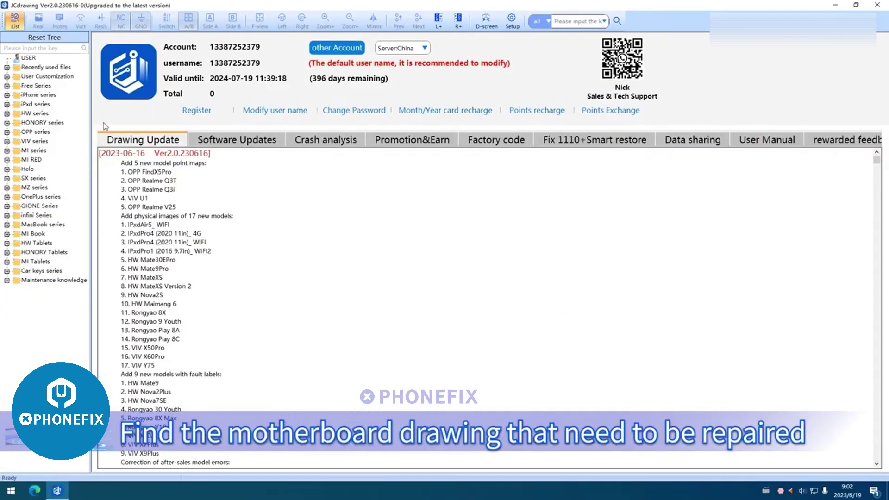
Open 'iphxne13 motherboard copperAB' under iPhxne series > iphxne13 in the tree.
click(8, 95)
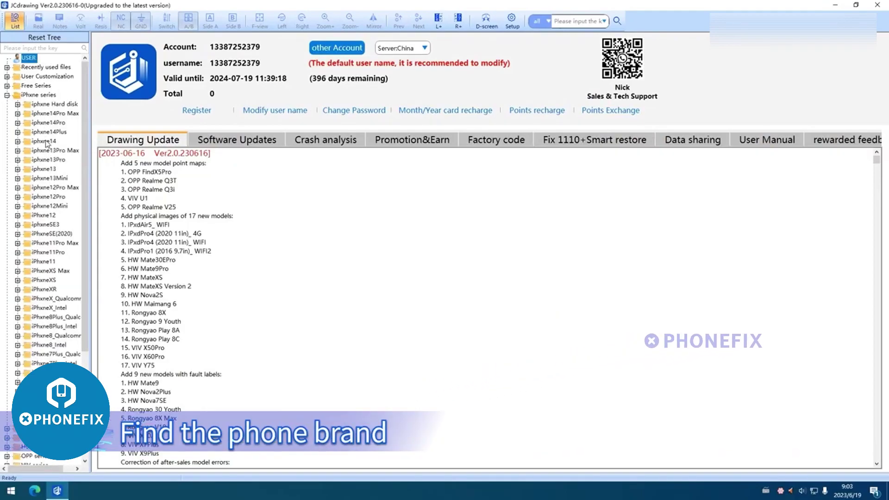
double_click(45, 169)
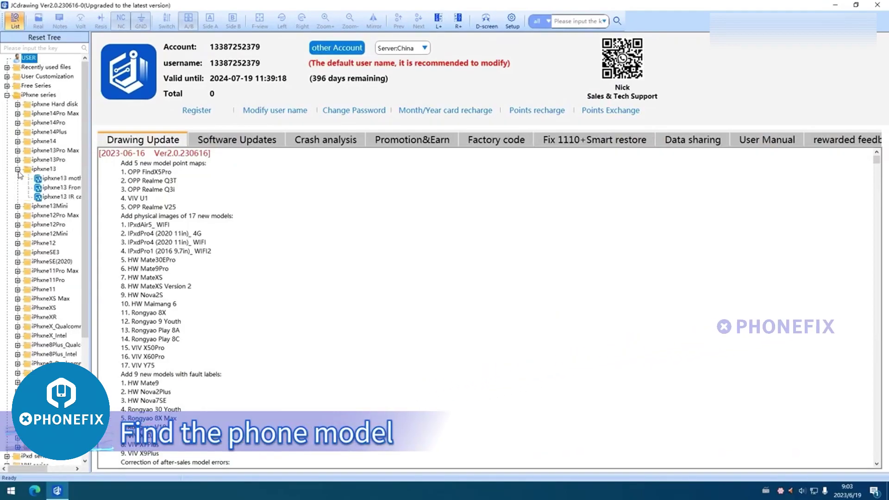
double_click(58, 179)
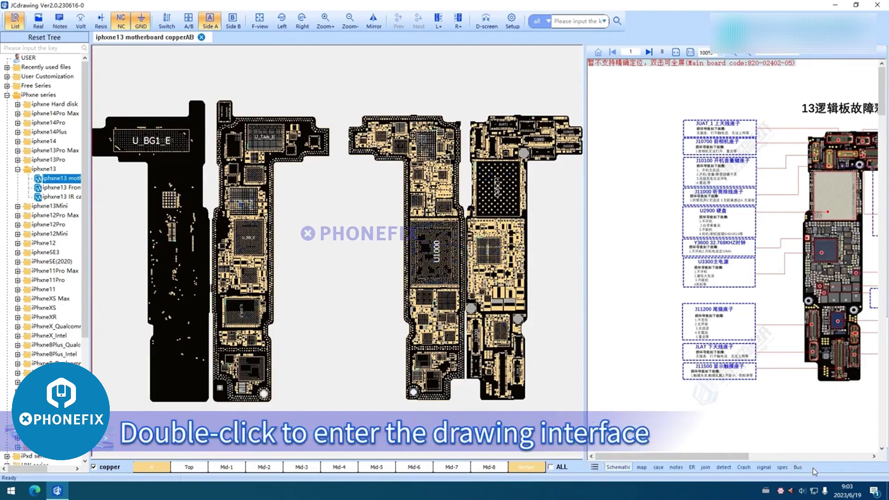
On the Bus tab, pick RFFE6(official) from the Select Bus dropdown.
click(799, 468)
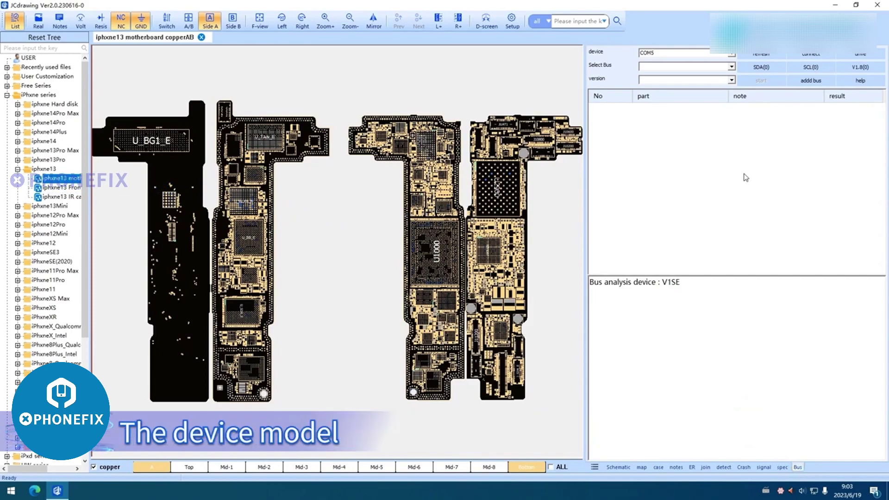
click(732, 66)
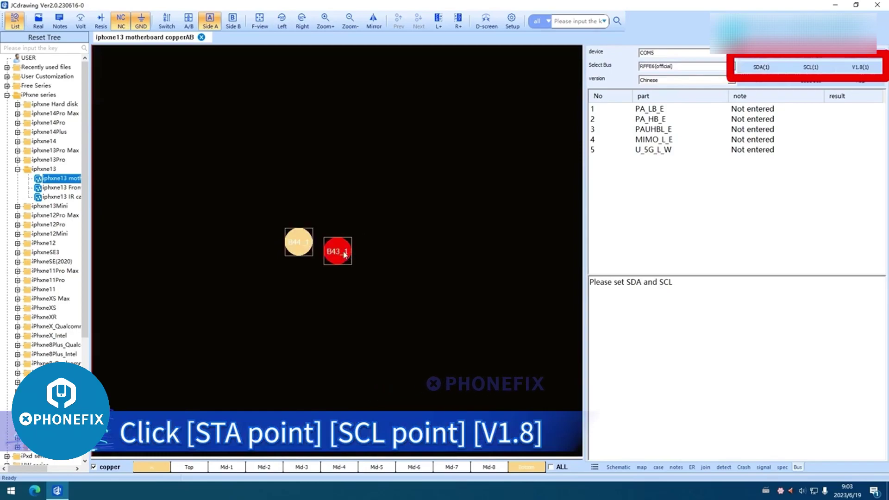
Locate the SCL(1) and V1.8(1) test pads, zooming back out to the whole board after each.
scroll(342, 259, down, 5)
scroll(343, 254, down, 2)
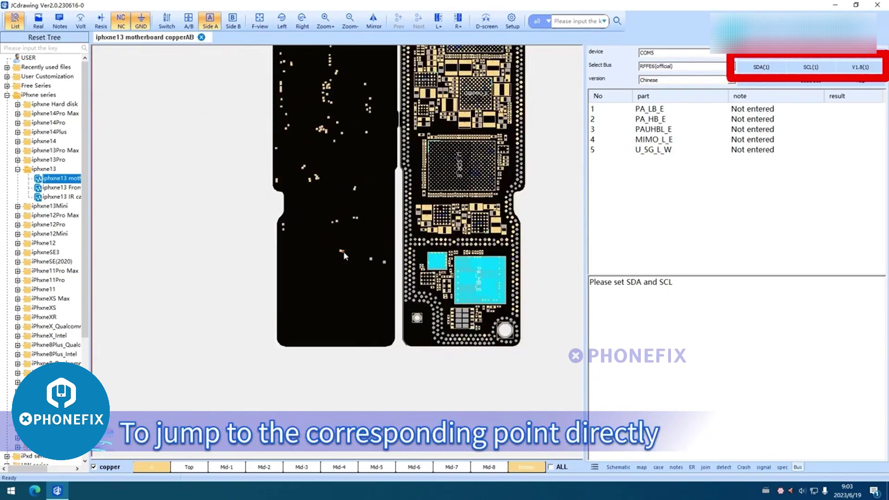
click(810, 69)
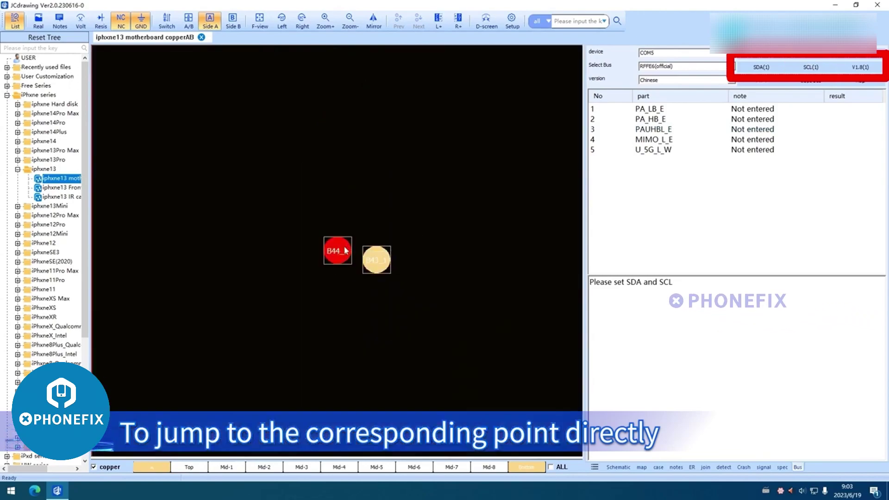
scroll(346, 250, down, 5)
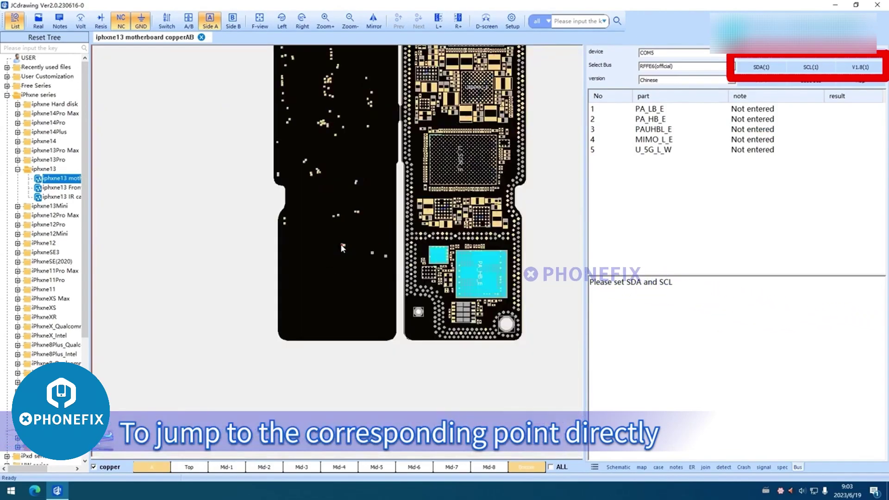
click(856, 68)
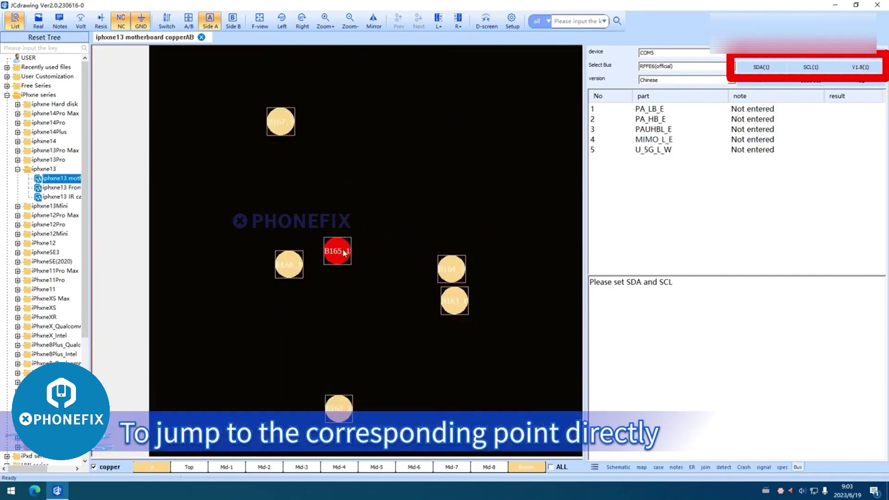
scroll(344, 252, down, 5)
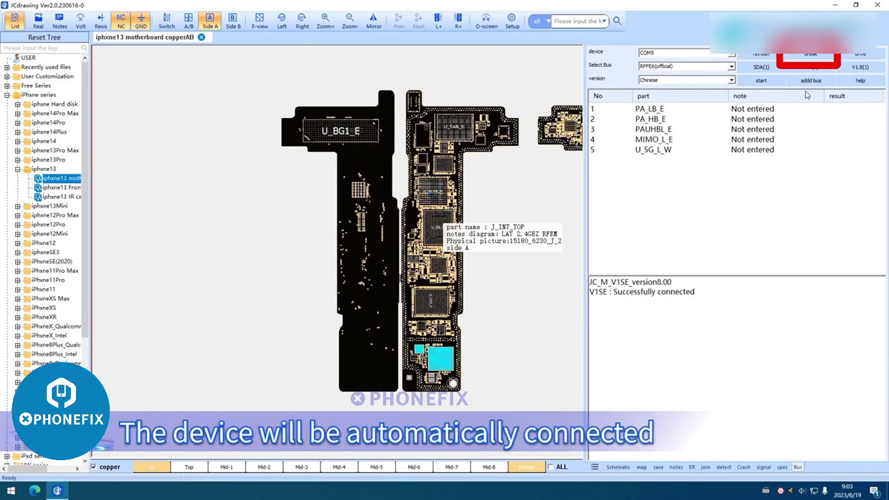
Start bus detection, then jump to the abnormal PAUHBL_E part and the PA_LB_E part.
click(763, 82)
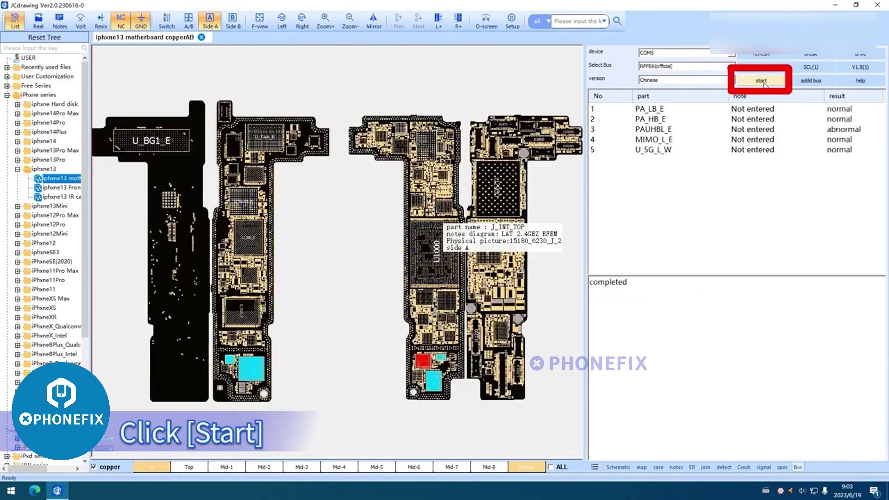
click(845, 131)
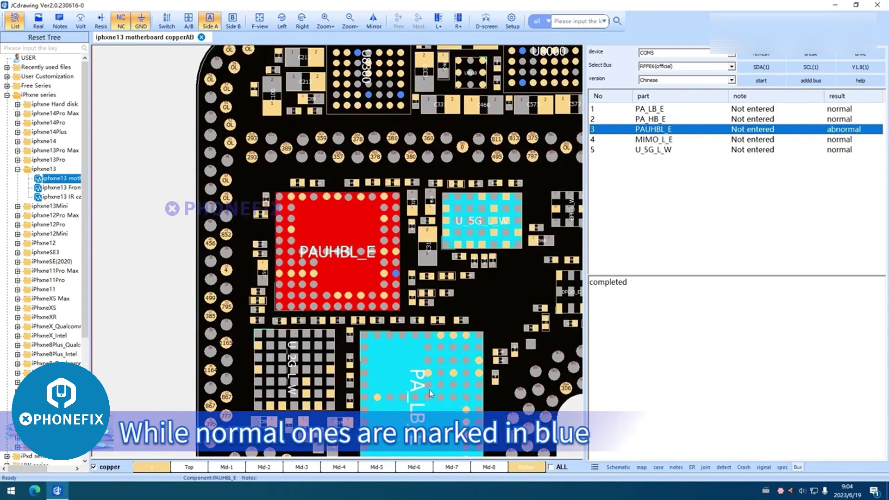
click(840, 109)
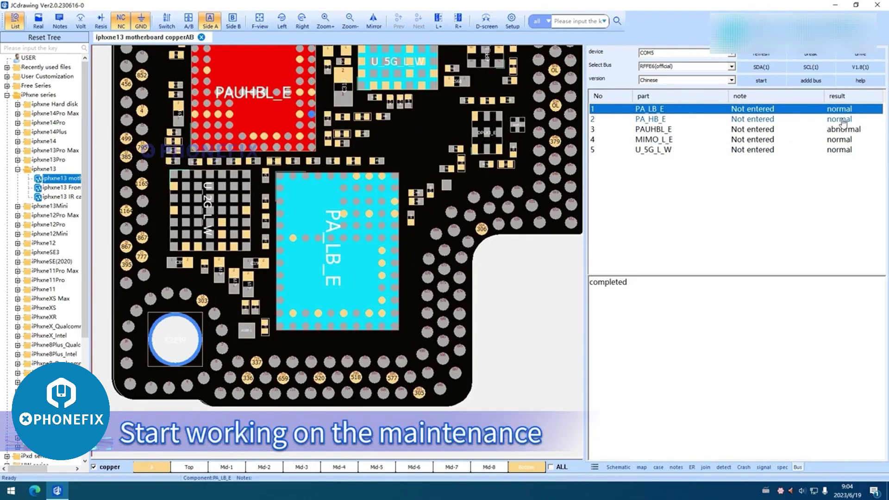